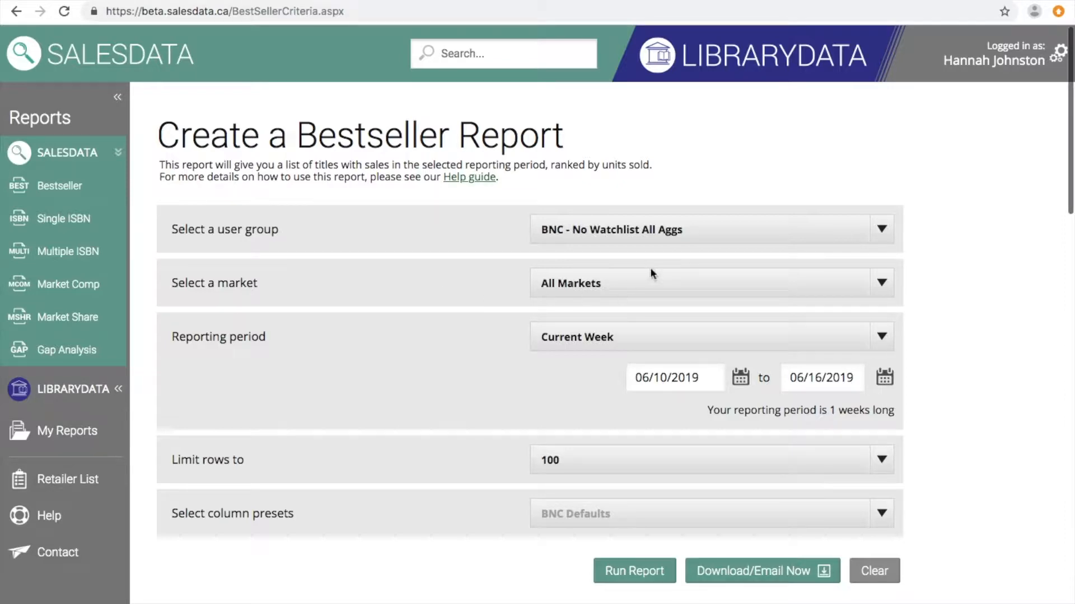
- Check the available markets for the bestseller report and keep All Markets selected
left_click(636, 283)
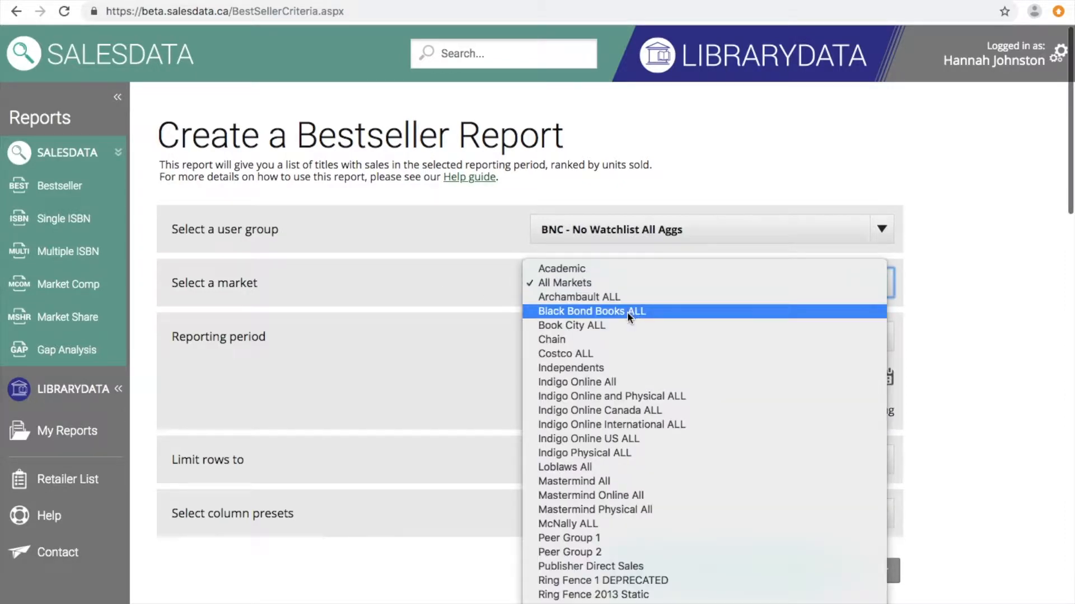
left_click(619, 283)
left_click(412, 233)
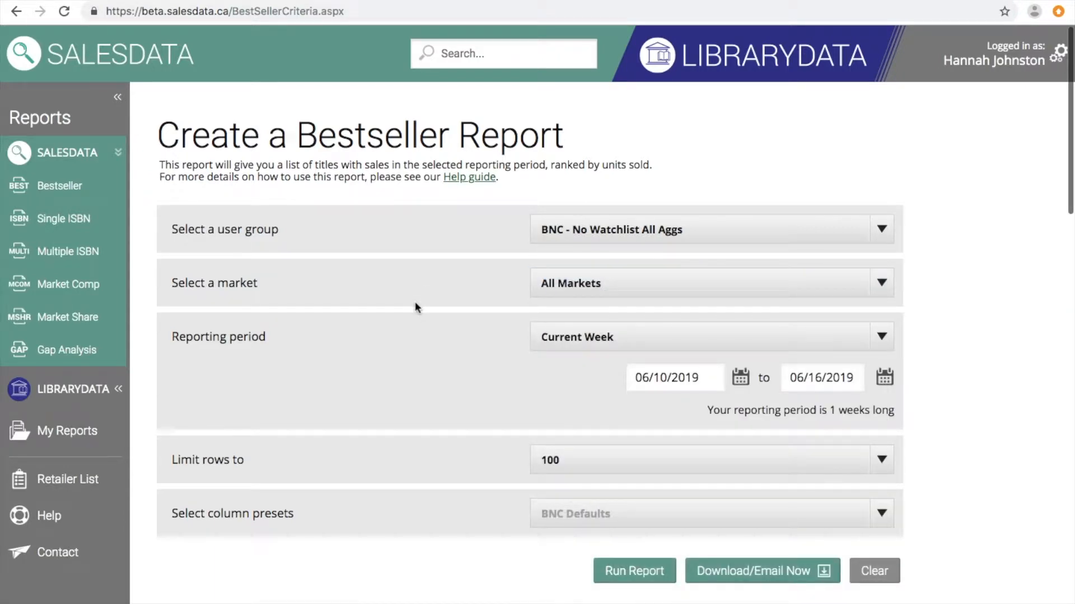
- Look over the preset reporting periods and the end-date calendar without changing the period
left_click(571, 339)
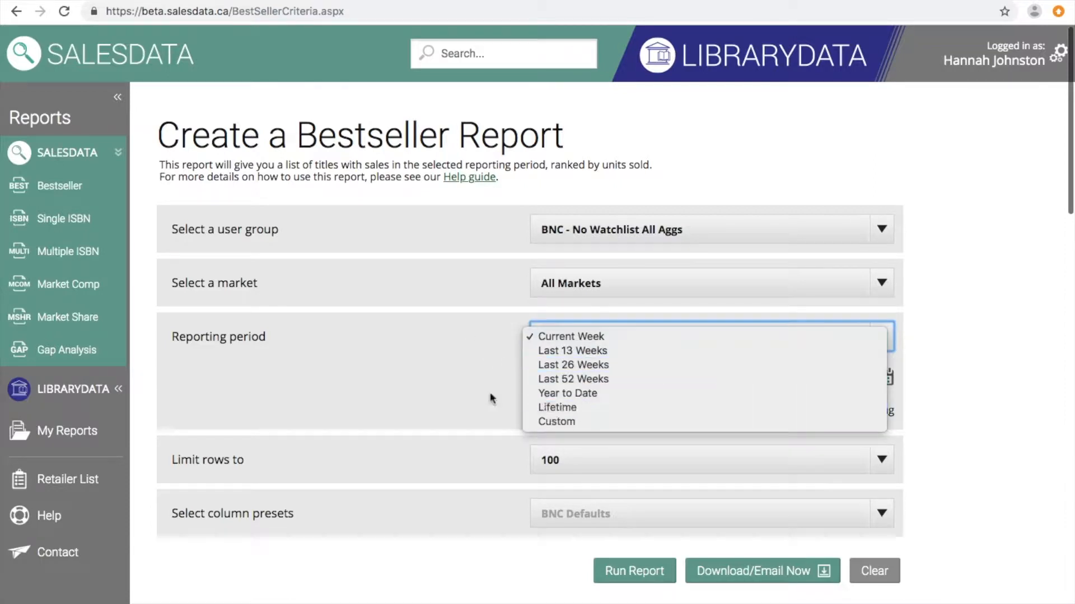
left_click(435, 382)
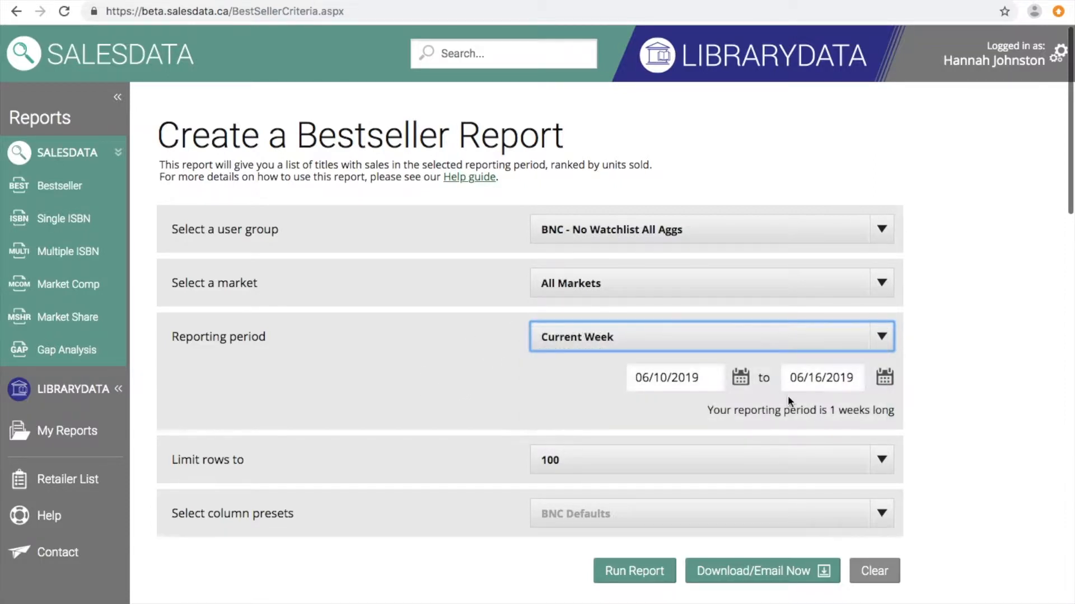
left_click(884, 382)
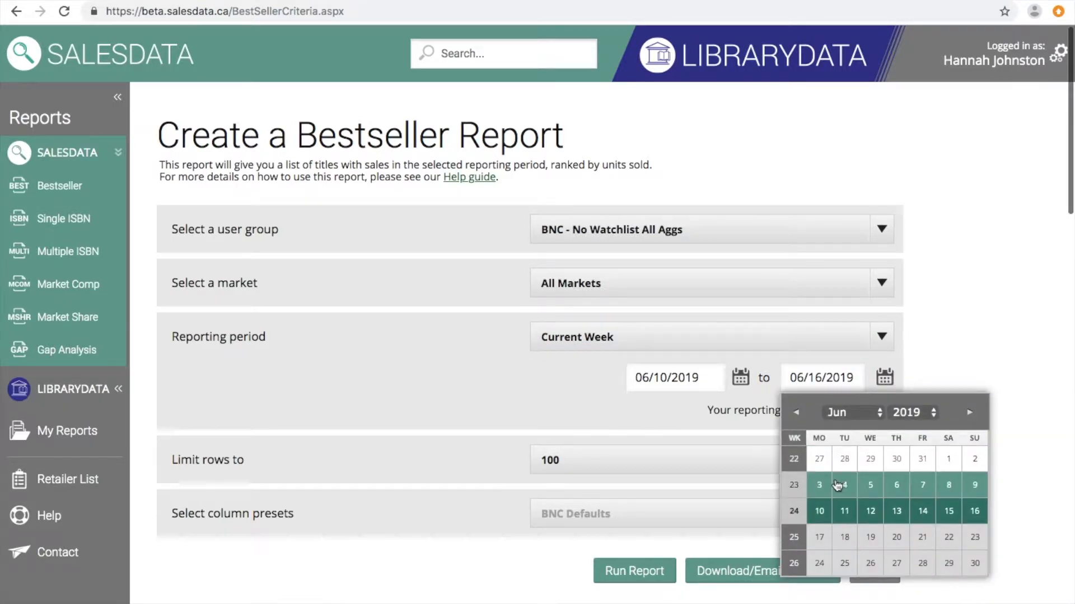
left_click(565, 417)
- Set the reporting period to Year to Date
left_click(841, 343)
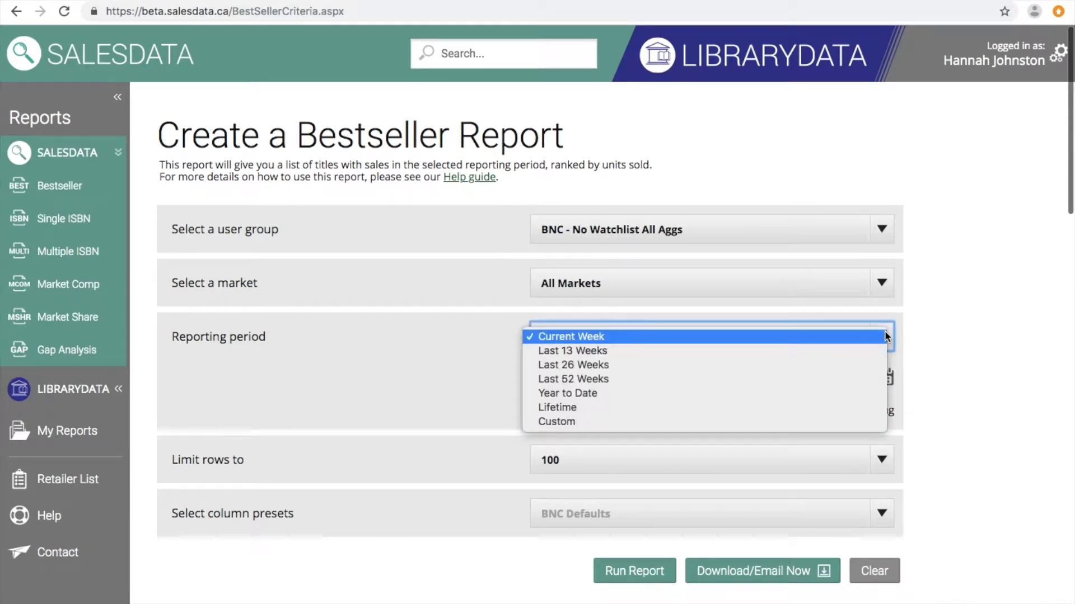
left_click(722, 393)
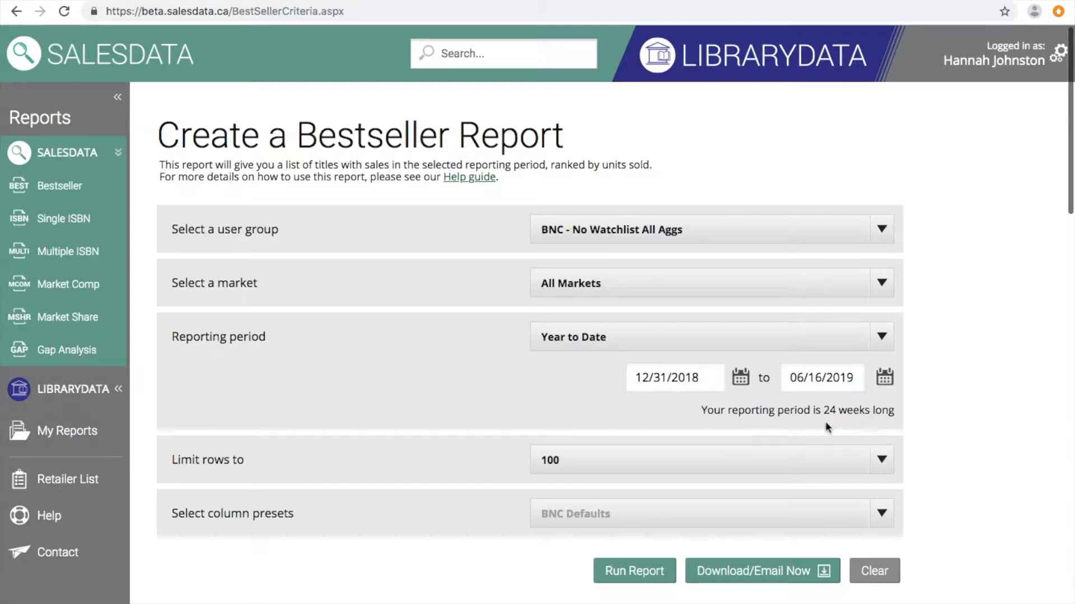
- Limit the report to 50000 rows
scroll(825, 424, "down", 2)
scroll(825, 423, "down", 2)
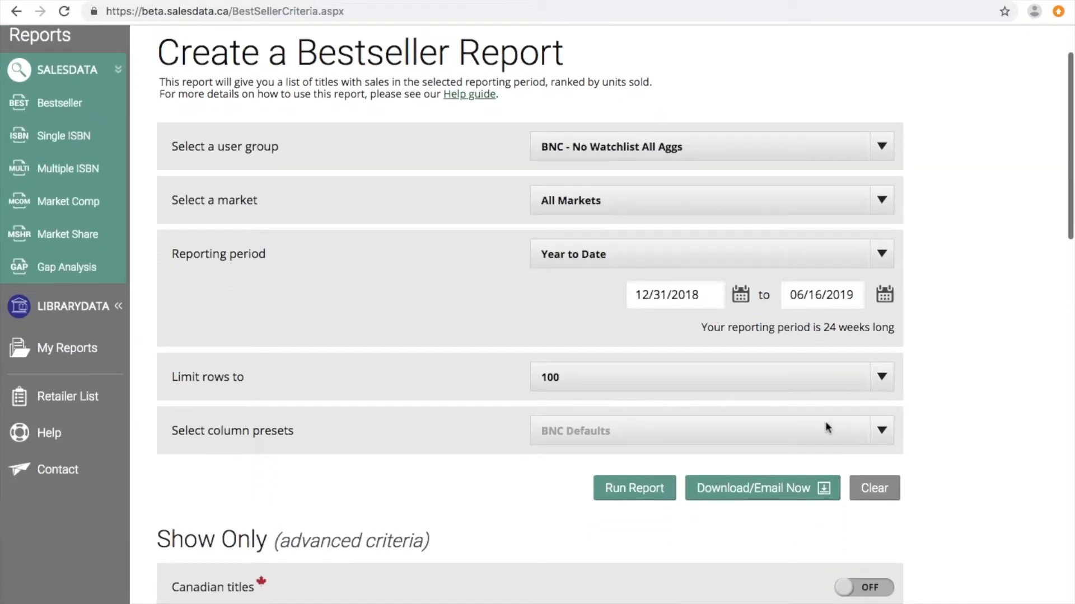
scroll(826, 423, "up", 3)
scroll(825, 423, "down", 1)
scroll(825, 421, "down", 2)
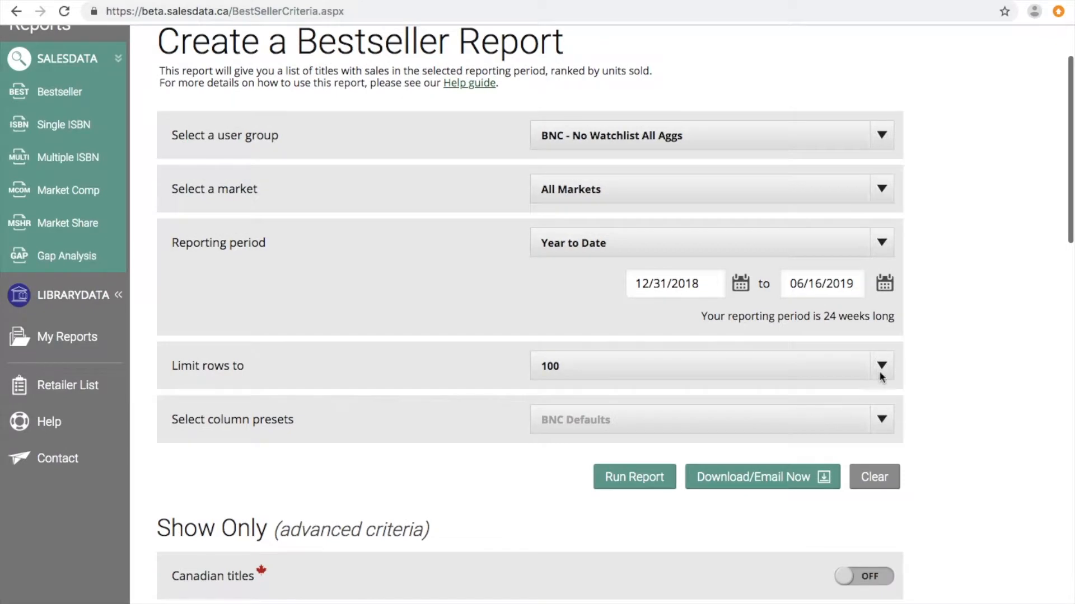
left_click(881, 416)
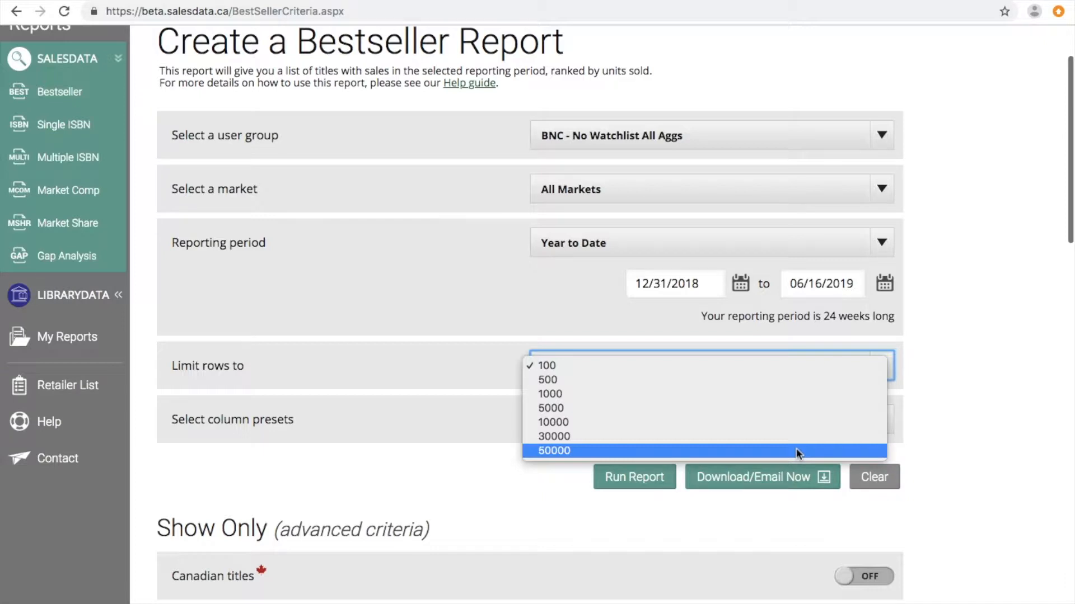
left_click(796, 451)
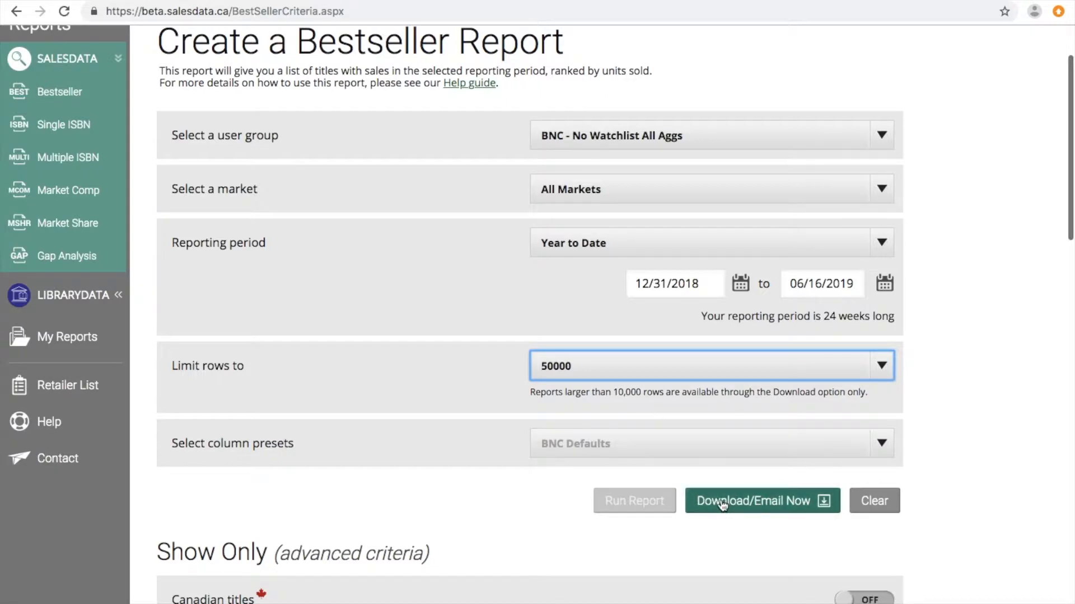
- Set the report's row limit back to 100
left_click(622, 360)
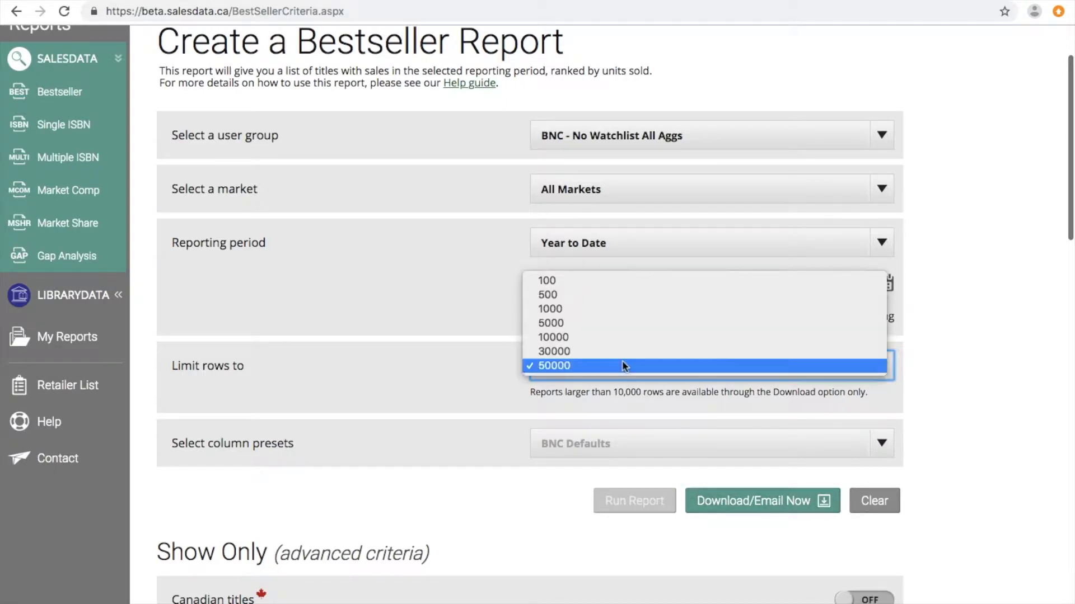
left_click(564, 285)
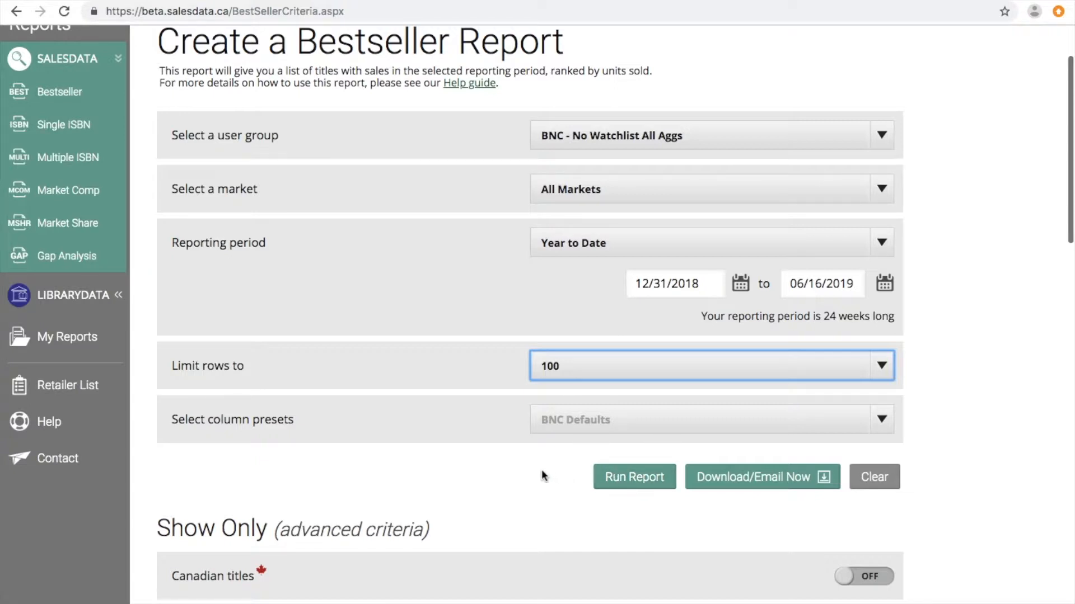
- Filter the report by units sold, from a minimum of 50 to a maximum of 500
scroll(542, 470, "down", 3)
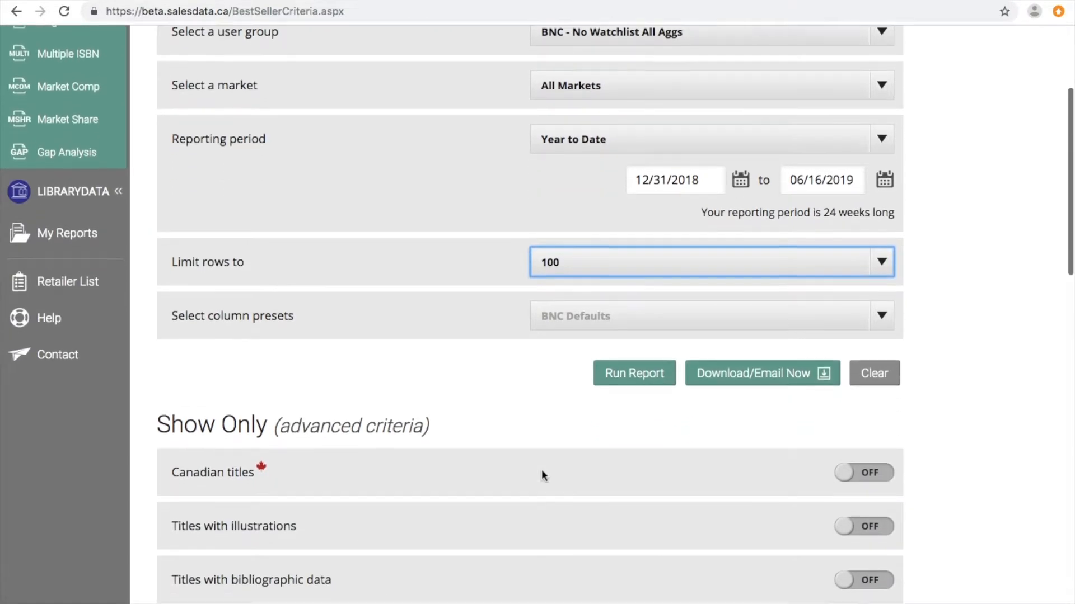
scroll(542, 471, "down", 4)
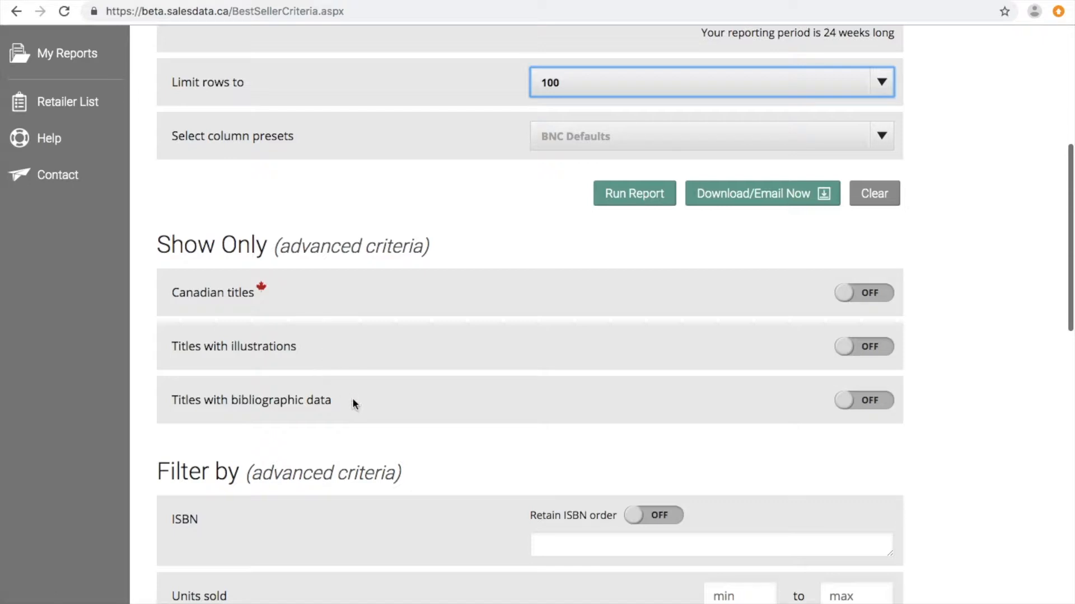
scroll(353, 400, "down", 1)
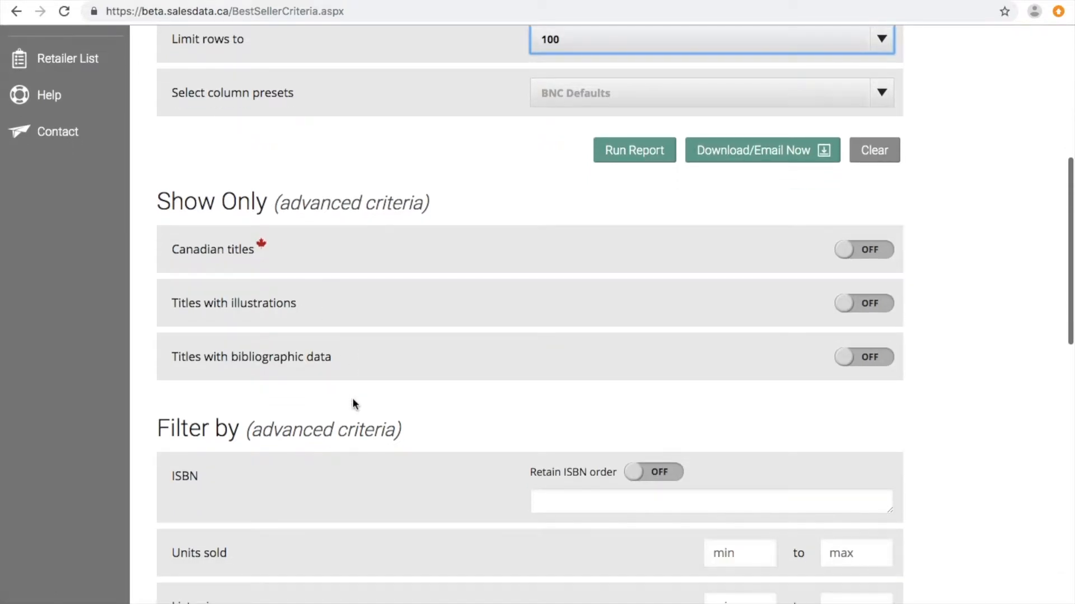
scroll(352, 403, "down", 3)
scroll(353, 403, "down", 5)
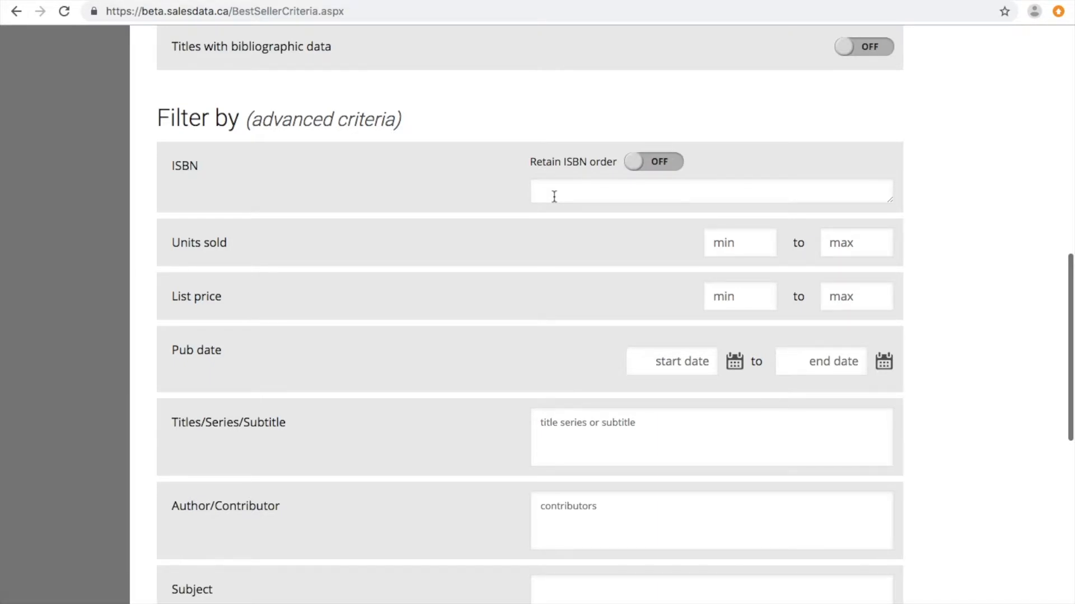
left_click(750, 243)
type("50")
key("Tab")
type("500")
- View the BISAC subject choices for the Subject filter, expand Fiction, and close the dialog without selecting a subject
scroll(801, 308, "down", 1)
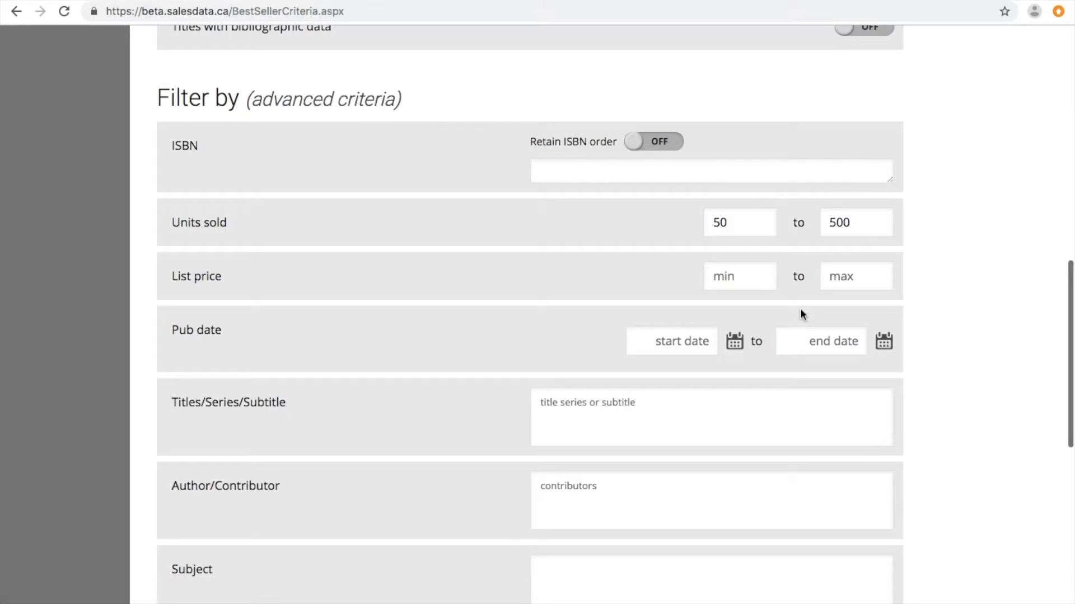
scroll(801, 313, "down", 5)
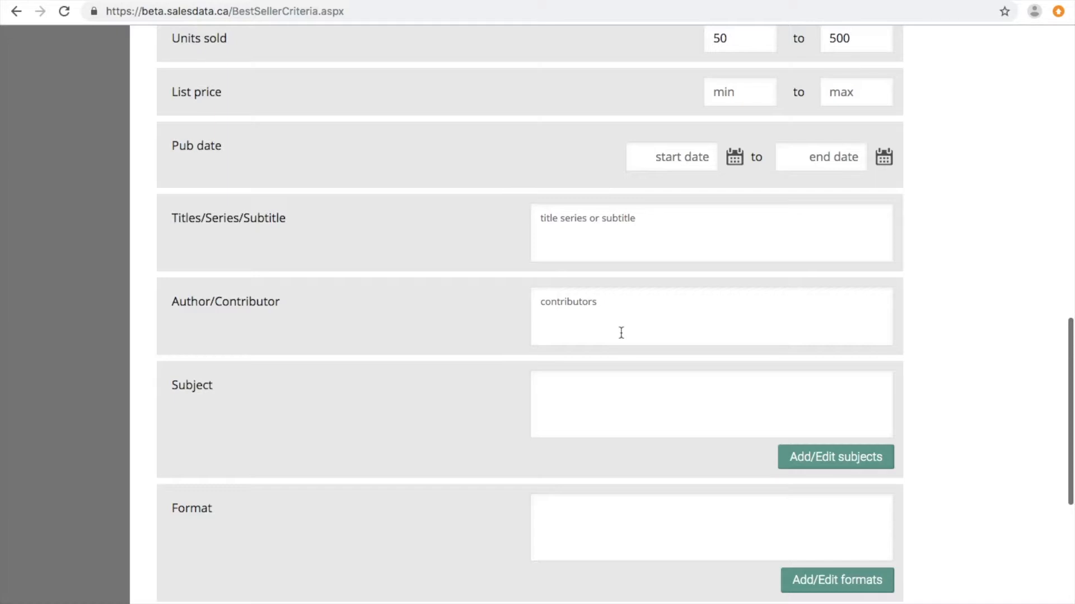
scroll(621, 332, "down", 1)
scroll(621, 336, "down", 1)
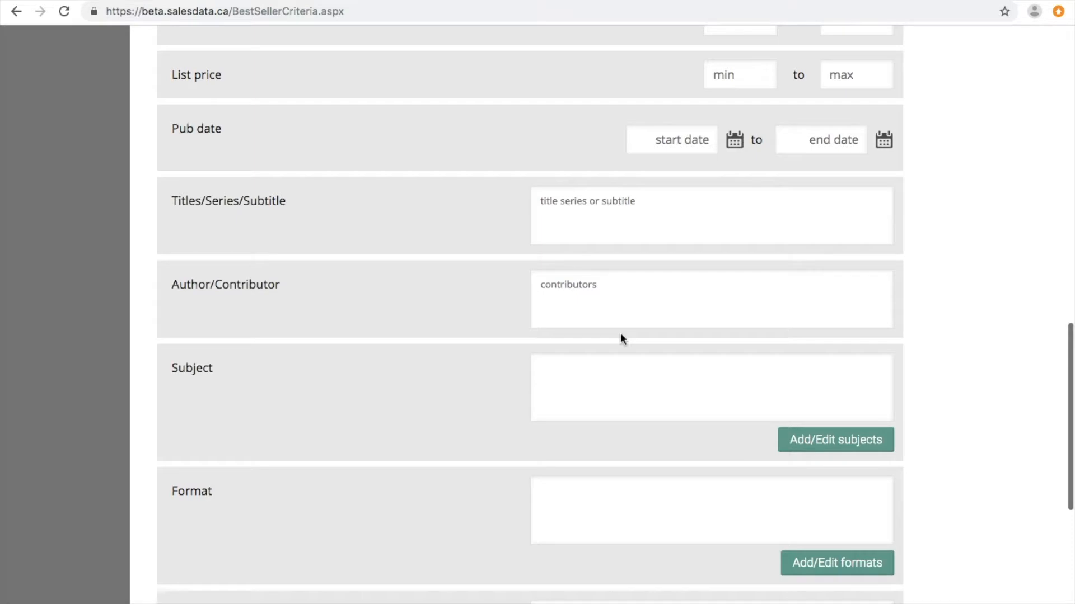
scroll(621, 337, "down", 2)
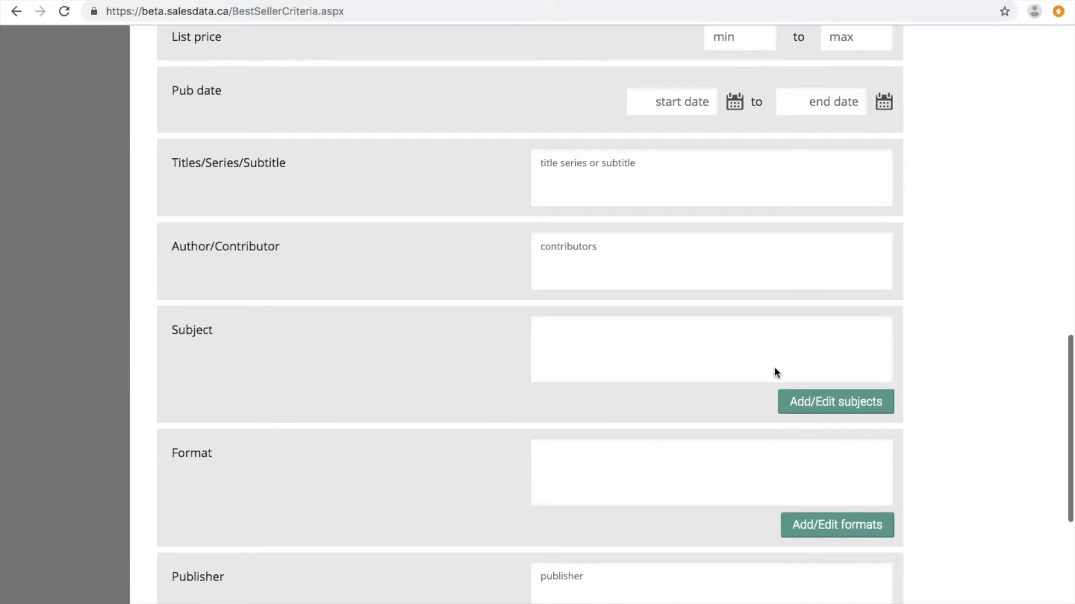
left_click(802, 402)
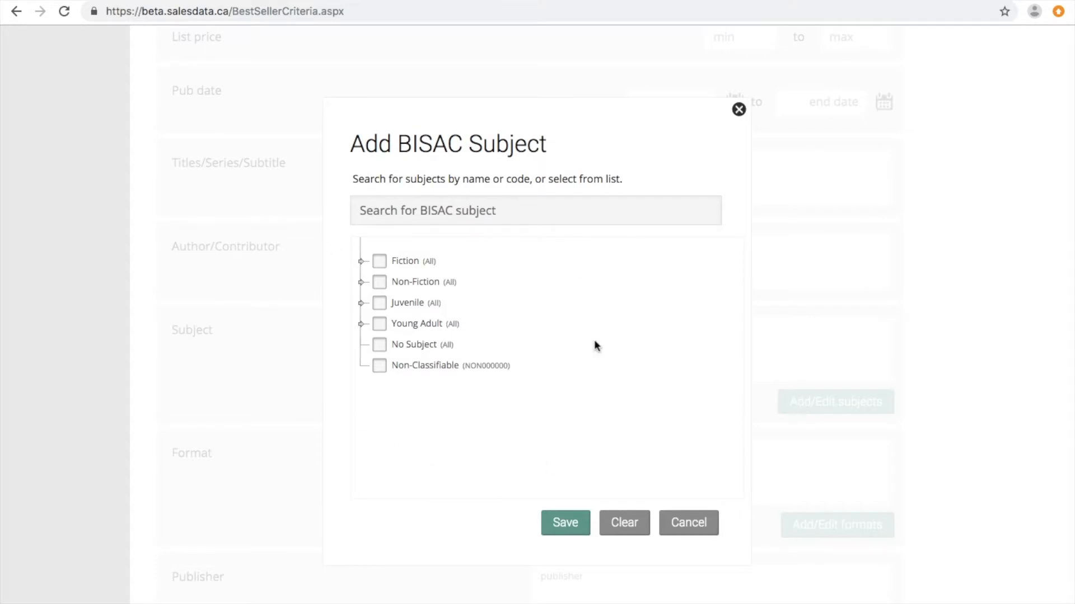
left_click(361, 263)
left_click(418, 212)
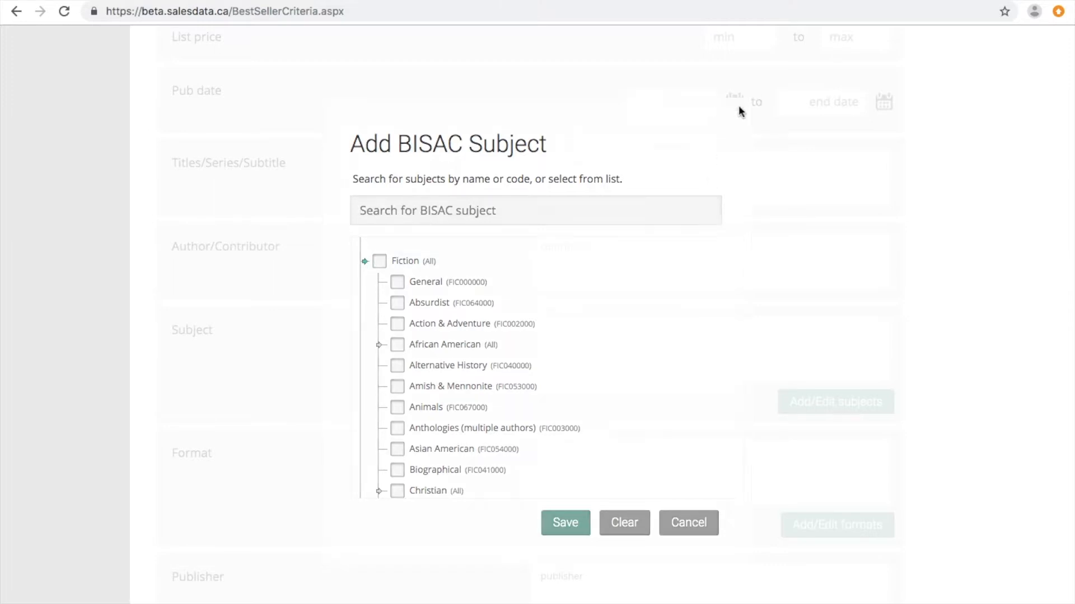
left_click(738, 109)
- Browse the expanded binding formats for the Format filter, including the Other group, and cancel without selecting any
scroll(784, 426, "down", 2)
left_click(807, 458)
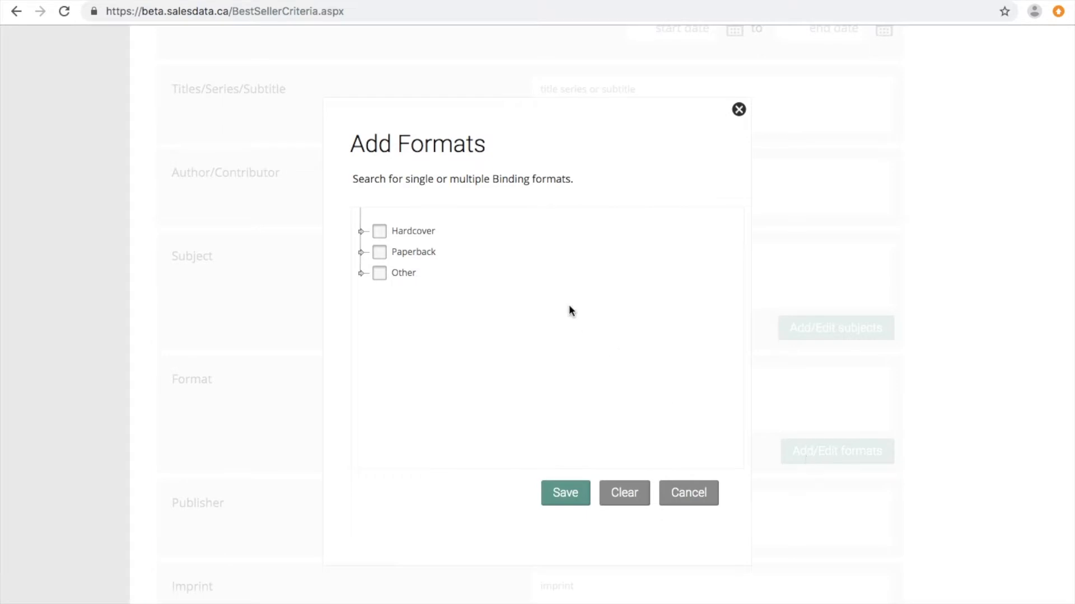
left_click(363, 231)
left_click(363, 274)
left_click(363, 377)
scroll(426, 414, "down", 2)
scroll(452, 431, "down", 5)
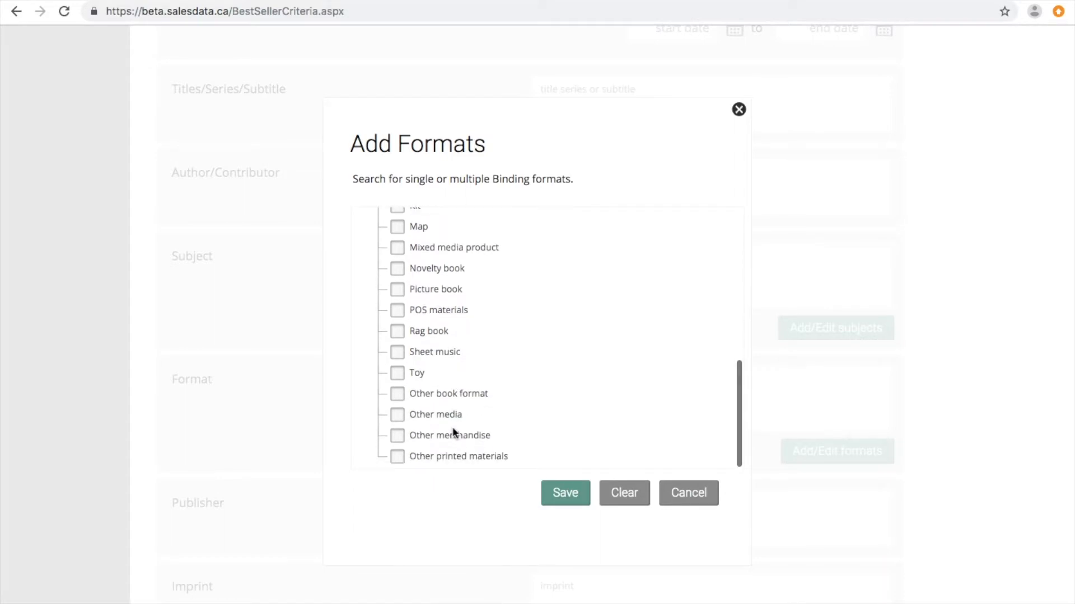
scroll(453, 431, "up", 3)
scroll(453, 431, "down", 3)
left_click(679, 501)
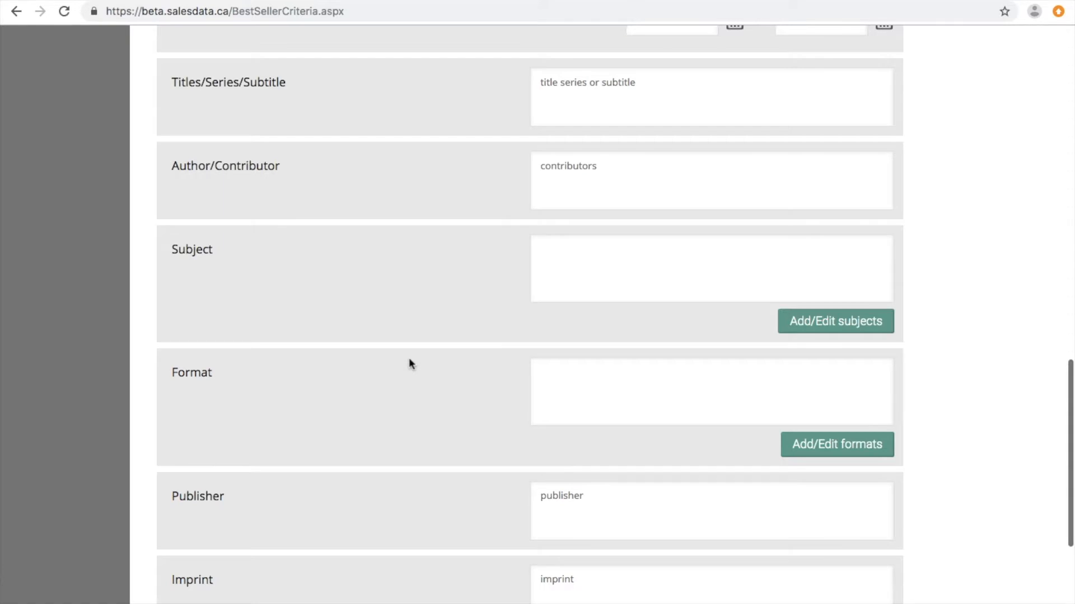
- Filter the report by the publisher House of Anansi Press and run it
scroll(409, 359, "down", 5)
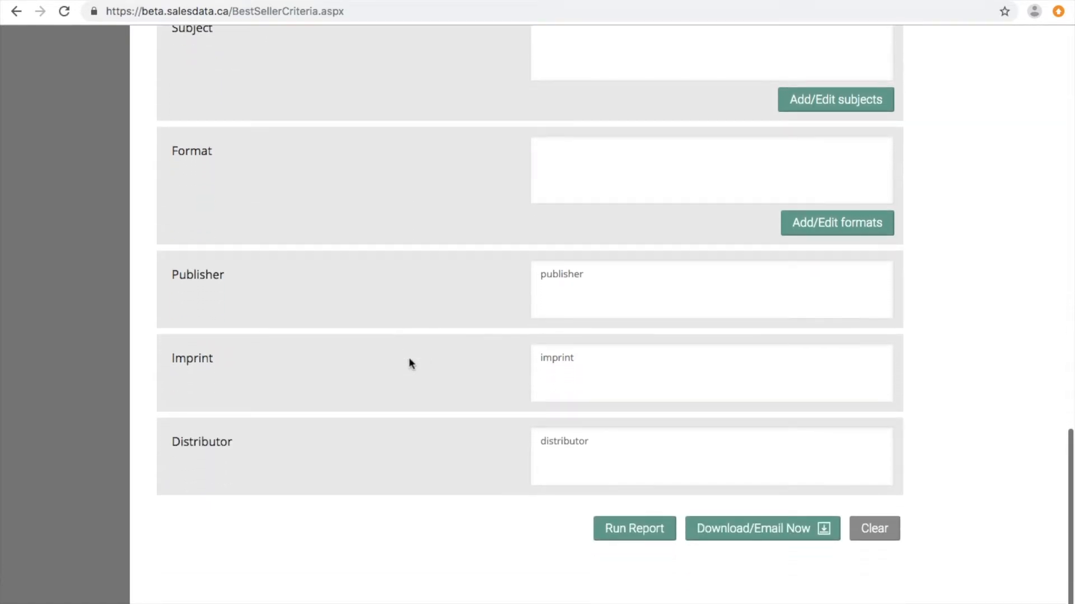
left_click(560, 294)
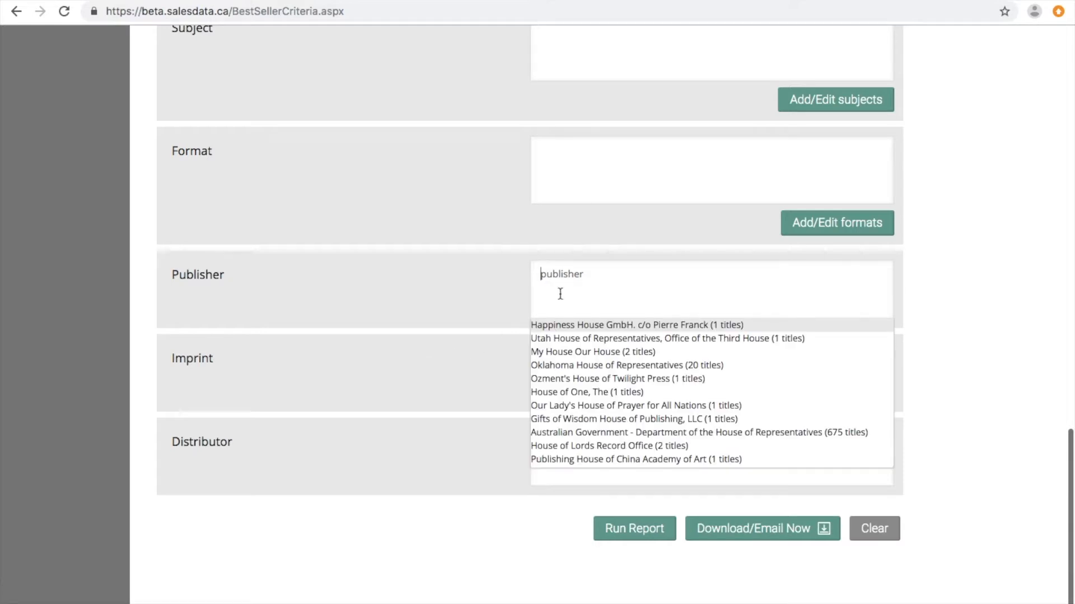
type("house of anansi")
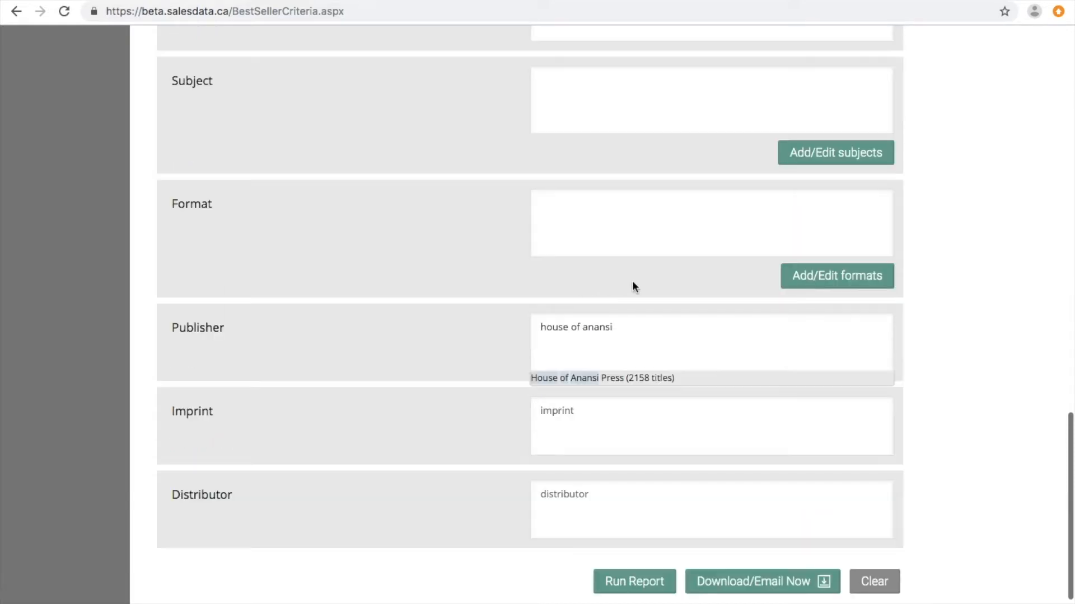
left_click(606, 378)
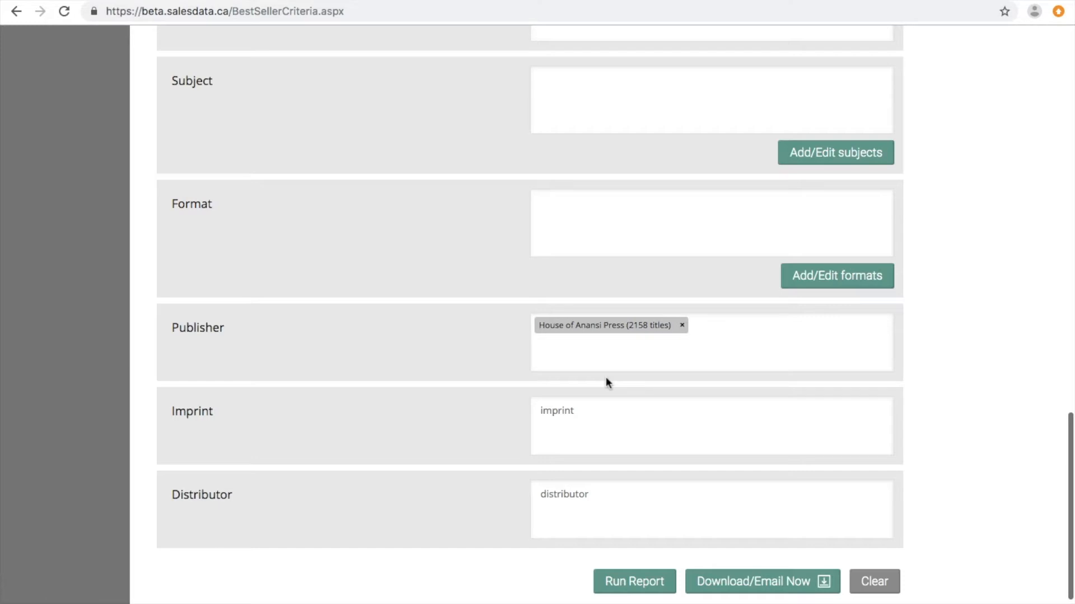
scroll(608, 383, "down", 1)
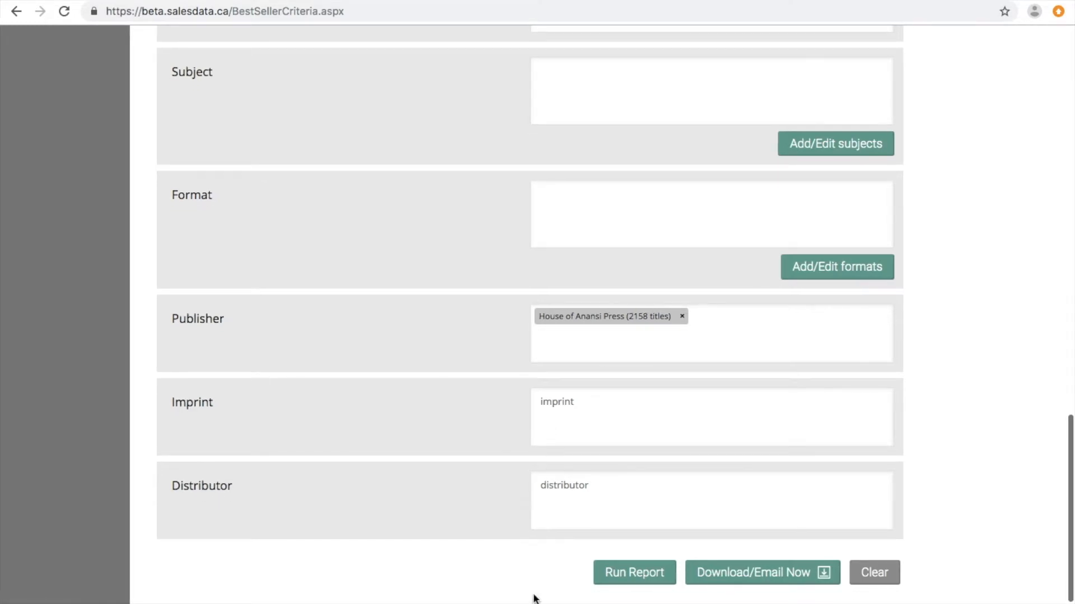
left_click(632, 573)
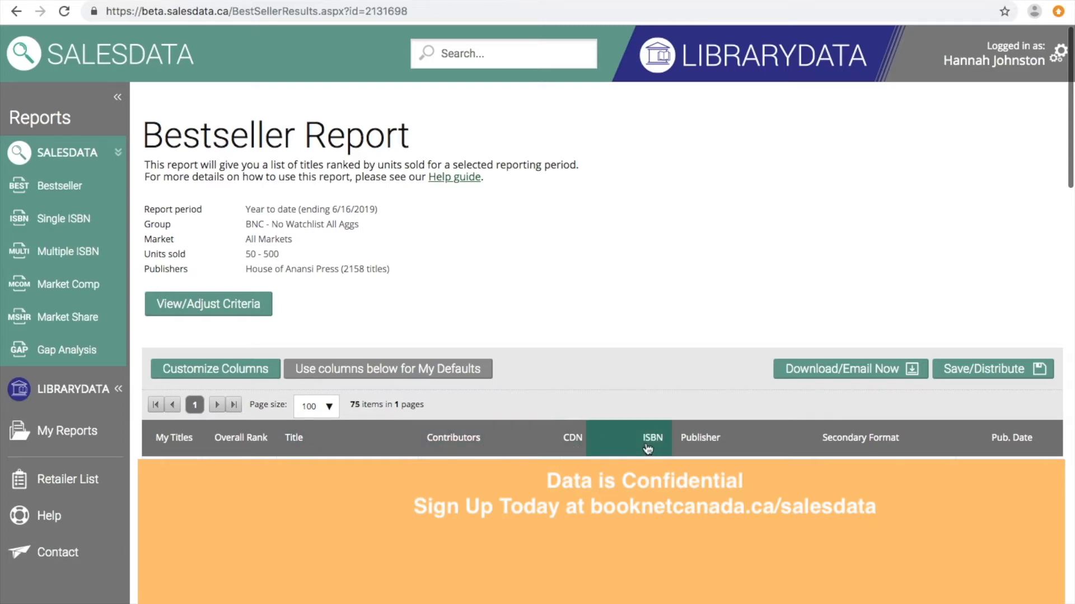
- Look across the report's result columns, from title details to the units sold and lifetime figures
scroll(710, 442, "right", 2)
scroll(710, 442, "right", 10)
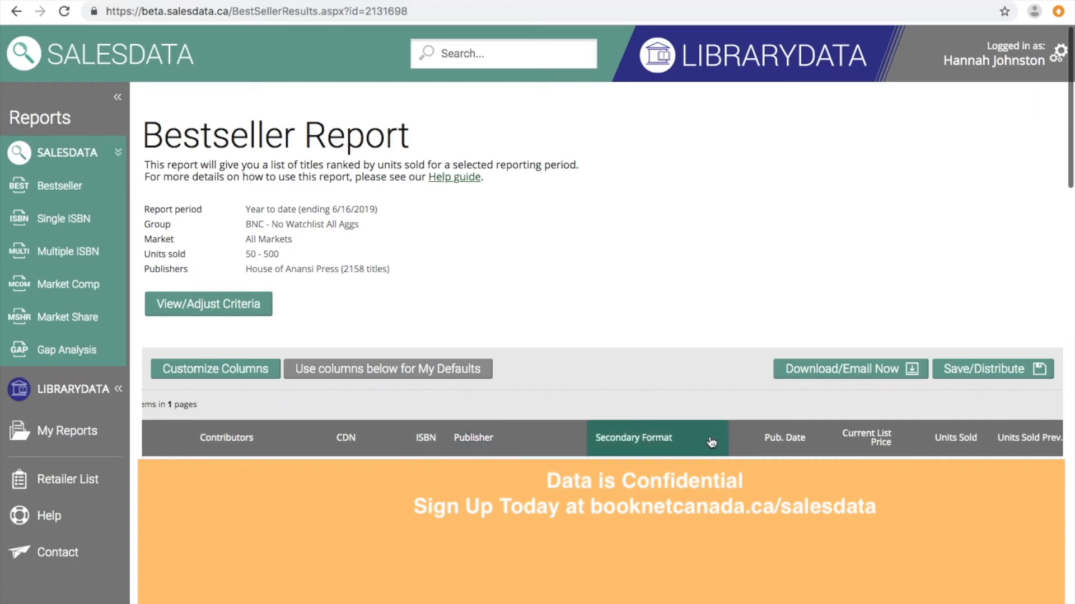
scroll(710, 442, "right", 7)
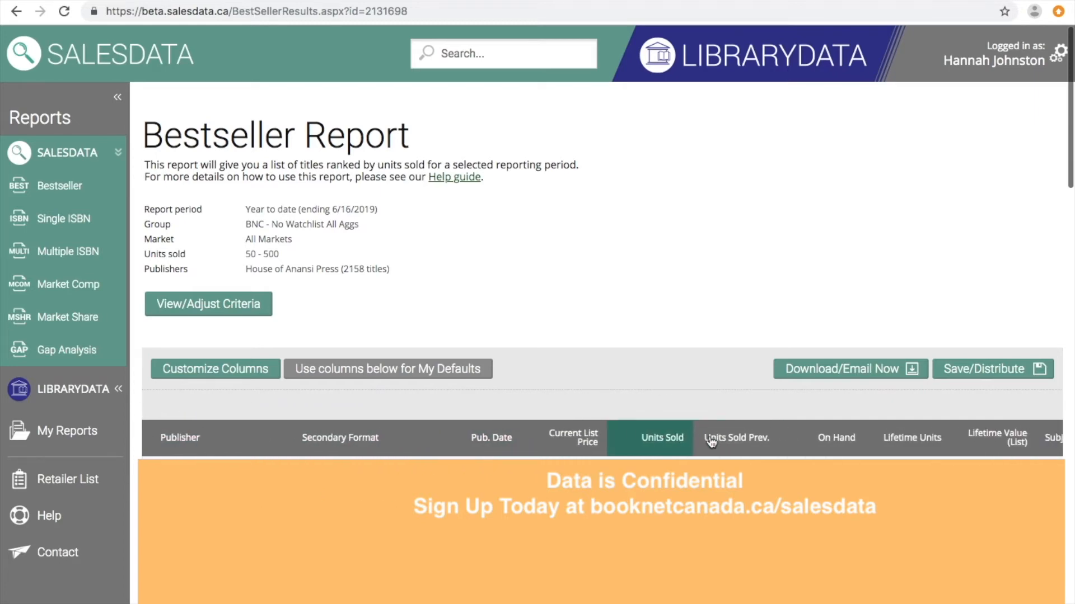